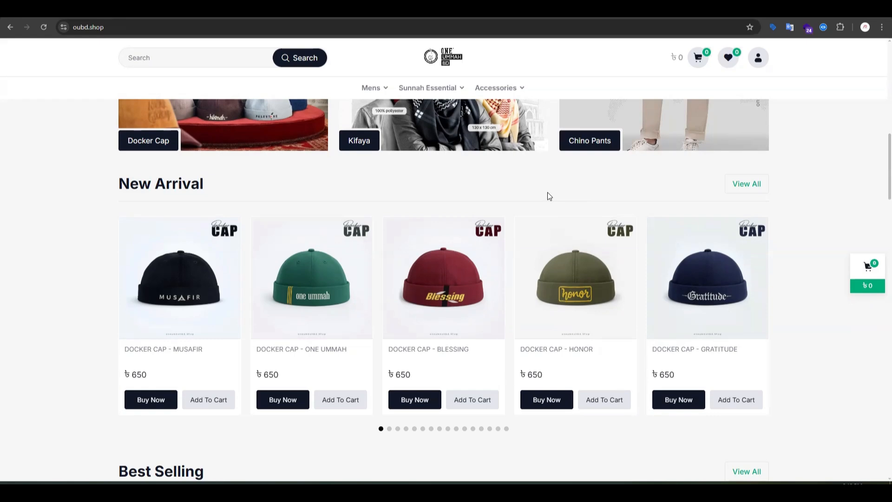
Step: Examine the shop's home page, including its banner, category tiles and the Mens, Sunnah Essential and Accessories category menus
{"action": "scroll", "coordinate": [547, 196], "scroll_direction": "up", "scroll_amount": 5}
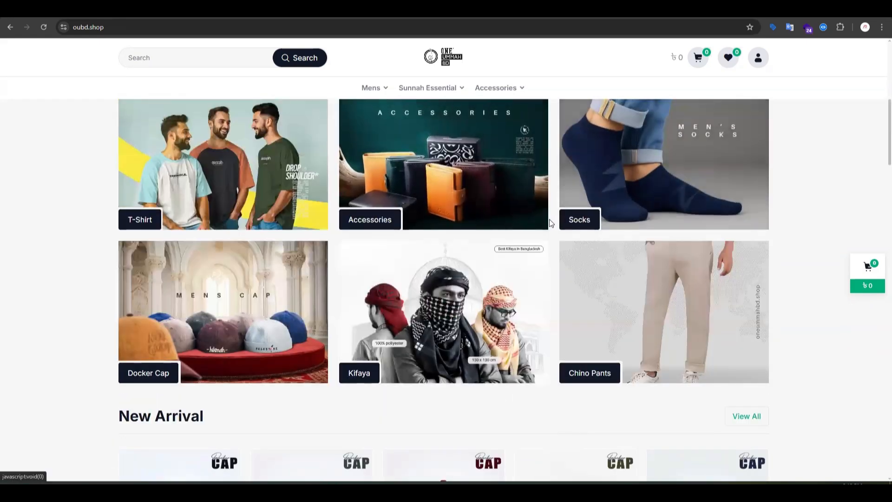
{"action": "scroll", "coordinate": [545, 222], "scroll_direction": "up", "scroll_amount": 2}
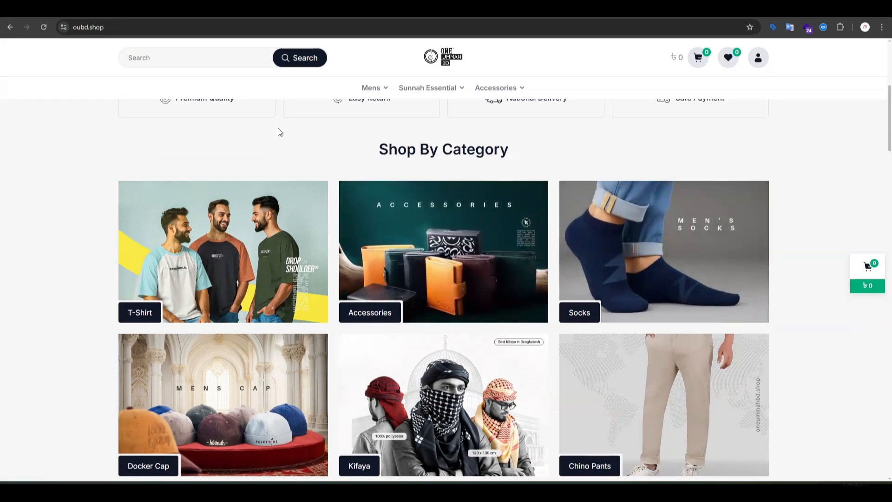
{"action": "scroll", "coordinate": [279, 133], "scroll_direction": "down", "scroll_amount": 1}
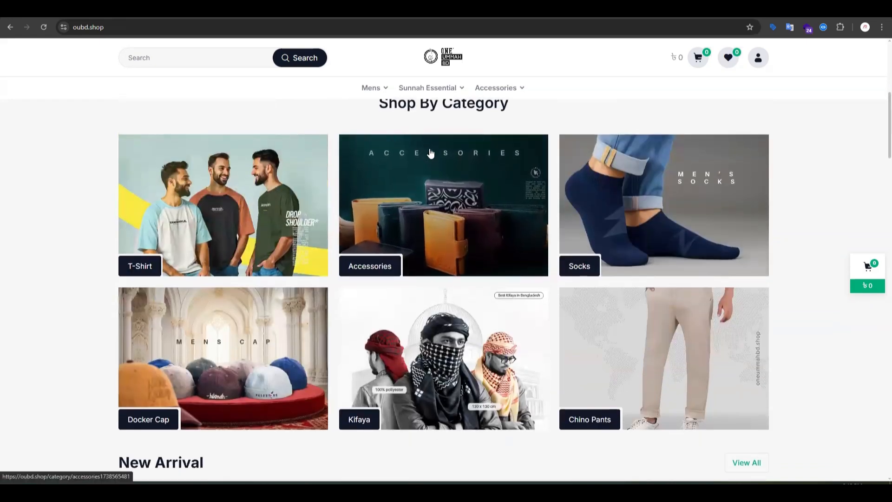
{"action": "scroll", "coordinate": [536, 209], "scroll_direction": "down", "scroll_amount": 1}
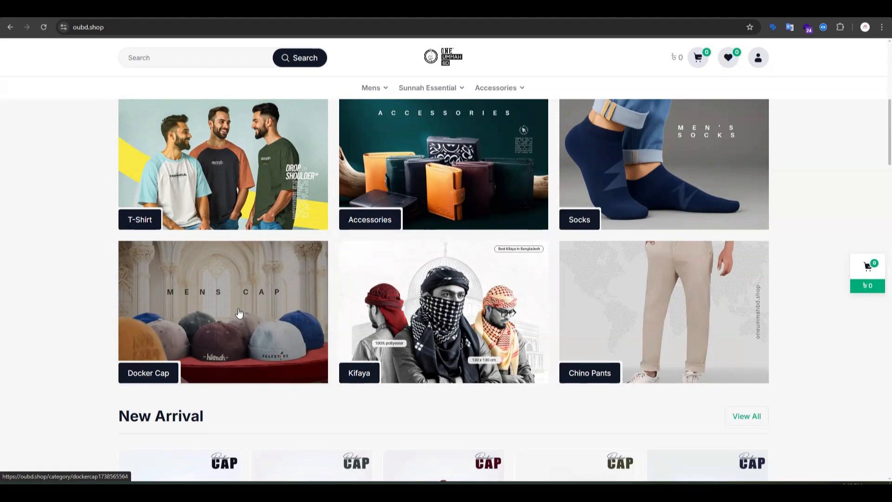
{"action": "scroll", "coordinate": [298, 250], "scroll_direction": "up", "scroll_amount": 10}
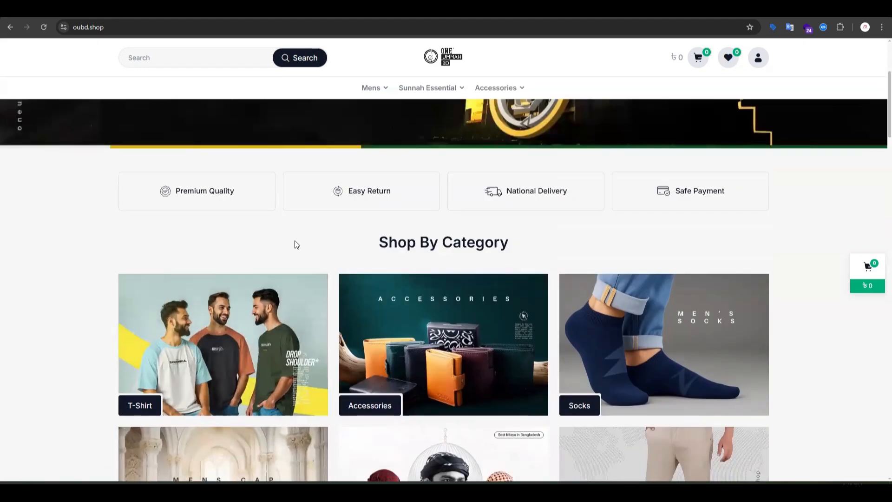
{"action": "scroll", "coordinate": [439, 169], "scroll_direction": "down", "scroll_amount": 6}
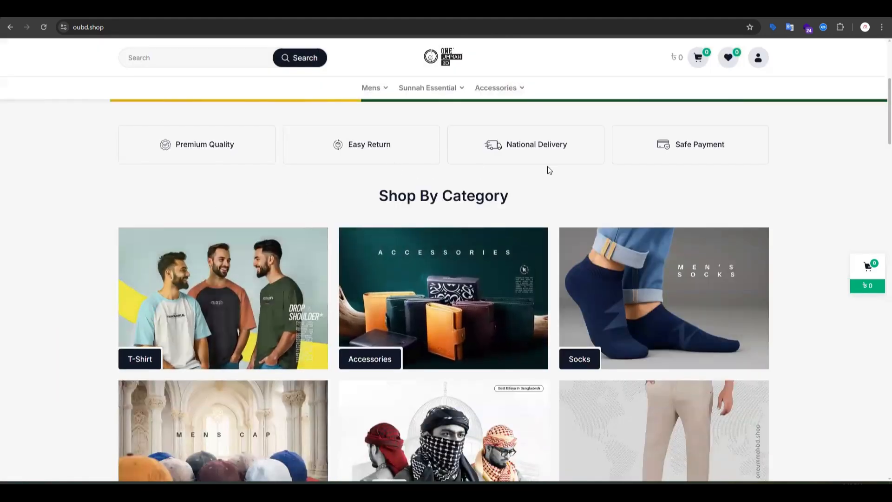
{"action": "scroll", "coordinate": [264, 181], "scroll_direction": "up", "scroll_amount": 6}
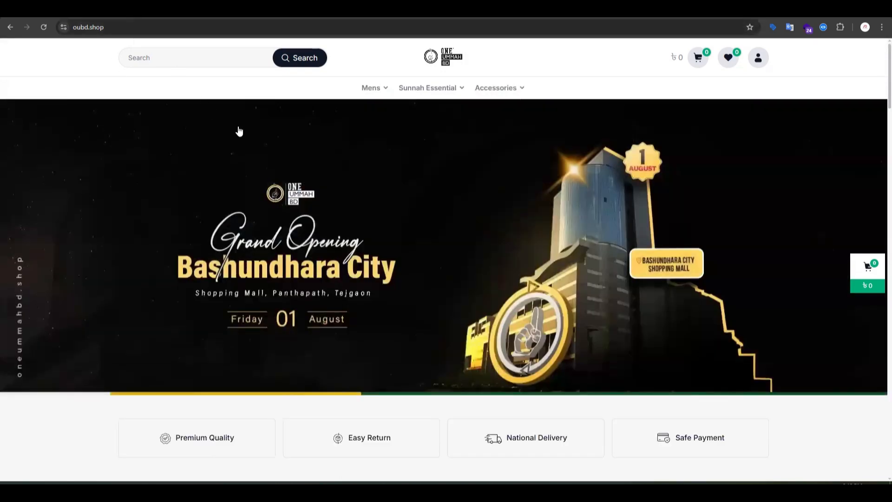
{"action": "scroll", "coordinate": [288, 223], "scroll_direction": "down", "scroll_amount": 2}
{"action": "scroll", "coordinate": [288, 292], "scroll_direction": "down", "scroll_amount": 6}
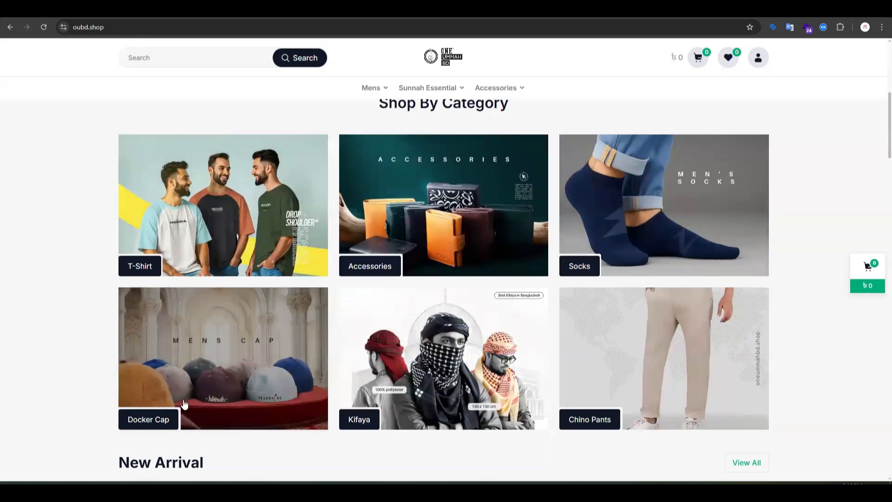
{"action": "scroll", "coordinate": [195, 401], "scroll_direction": "down", "scroll_amount": 1}
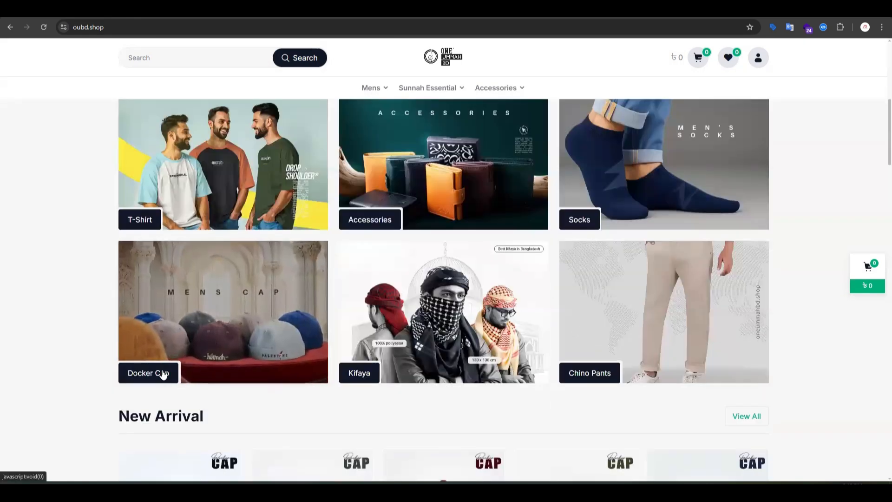
{"action": "scroll", "coordinate": [186, 370], "scroll_direction": "up", "scroll_amount": 1}
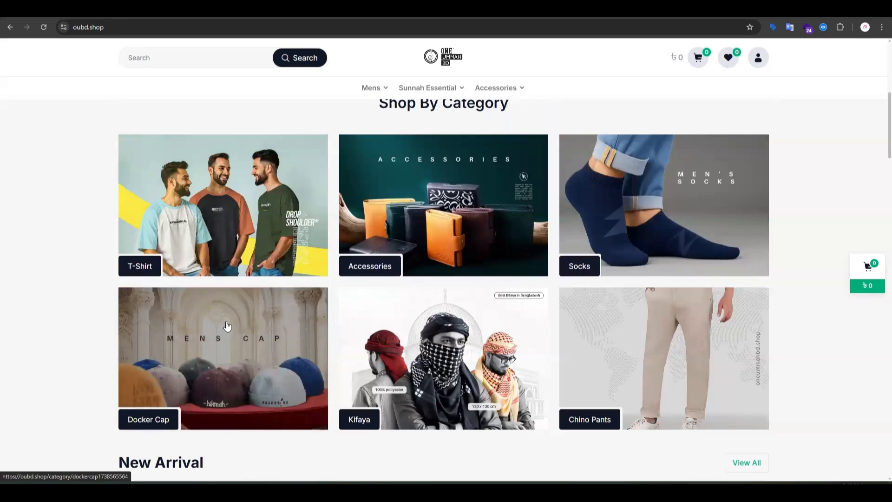
{"action": "mouse_move", "coordinate": [504, 91]}
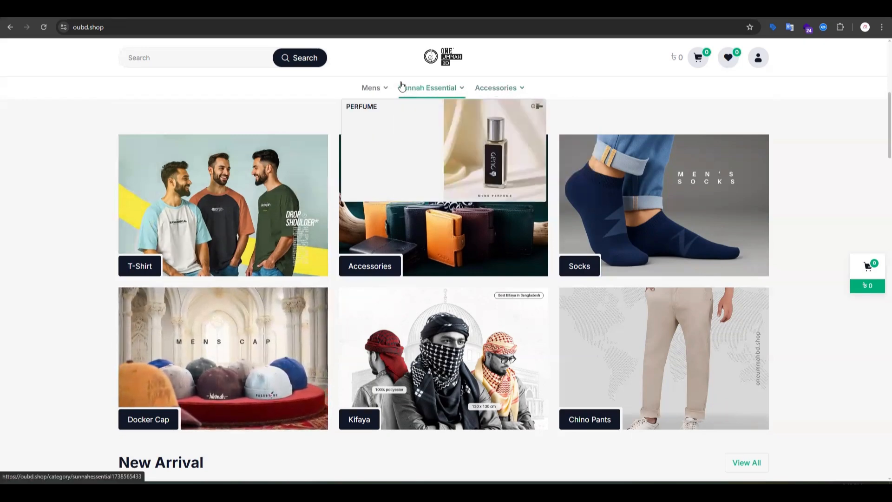
{"action": "mouse_move", "coordinate": [385, 89]}
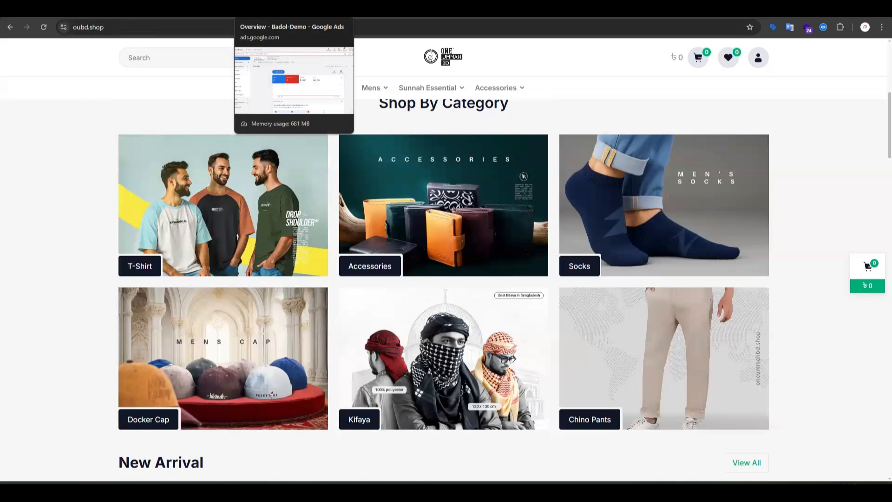
Step: Switch to the Google Ads account and open the Audience manager from its shared library
{"action": "left_click", "coordinate": [293, 9]}
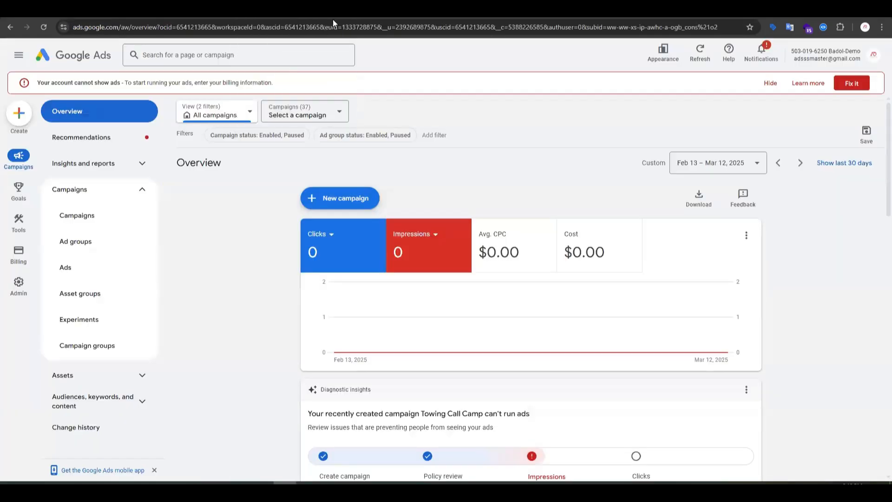
{"action": "mouse_move", "coordinate": [20, 193]}
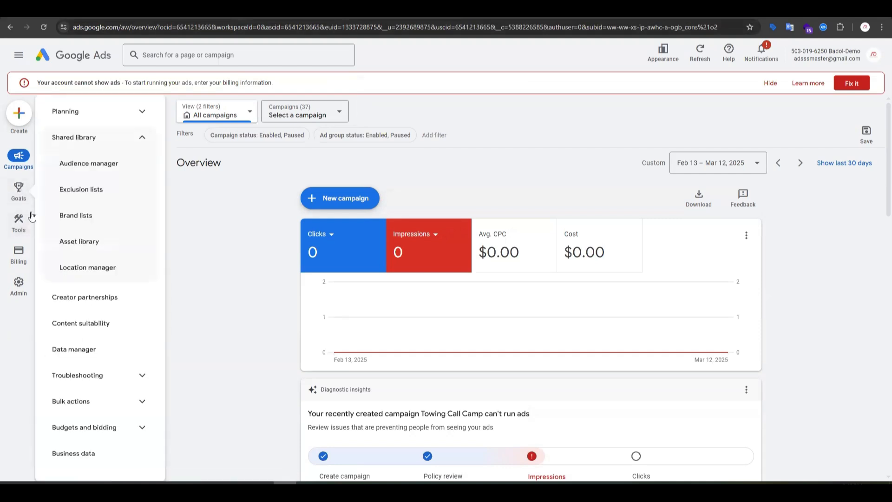
{"action": "left_click", "coordinate": [97, 170]}
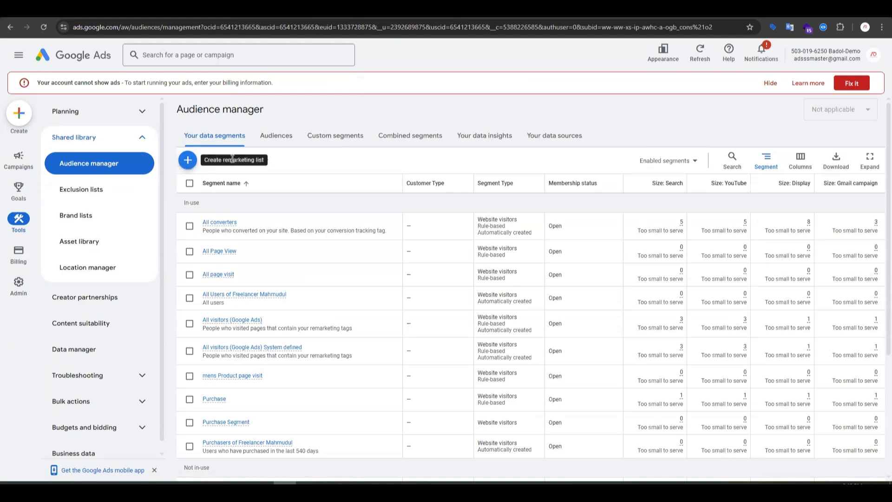
Step: Show the Audience manager's data sources, read the relocation notice and go on to Data manager
{"action": "left_click", "coordinate": [545, 143]}
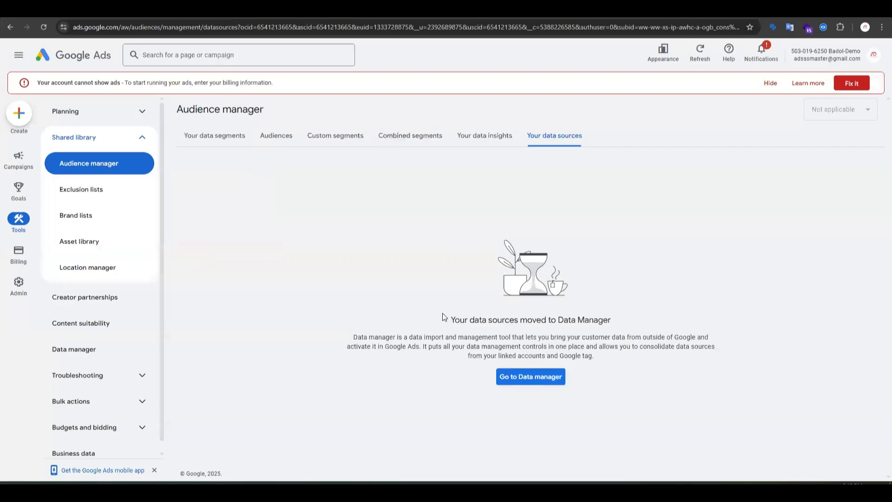
{"action": "left_click_drag", "start_coordinate": [450, 319], "coordinate": [608, 318]}
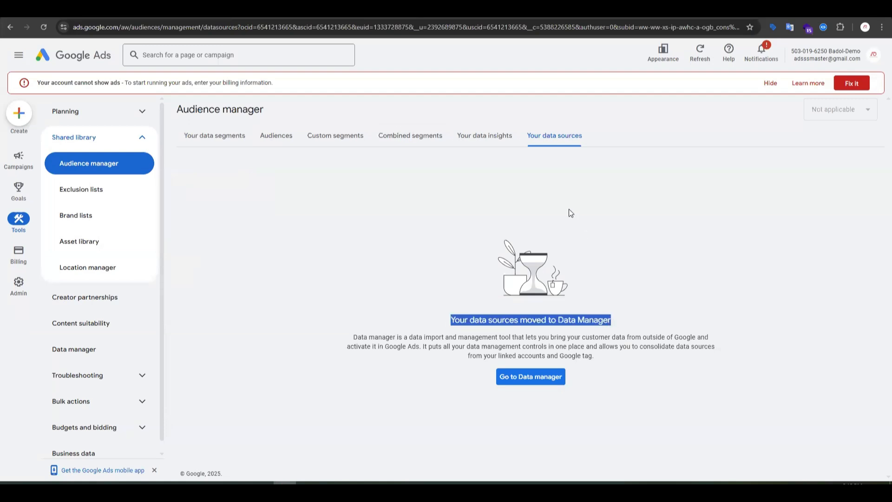
{"action": "left_click", "coordinate": [463, 319]}
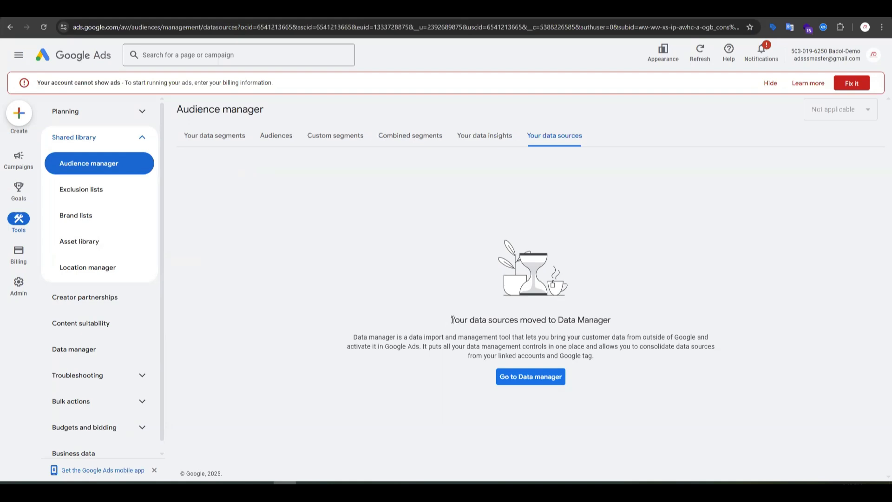
{"action": "left_click_drag", "start_coordinate": [452, 319], "coordinate": [610, 321]}
{"action": "left_click", "coordinate": [603, 273]}
{"action": "left_click_drag", "start_coordinate": [454, 320], "coordinate": [556, 319]}
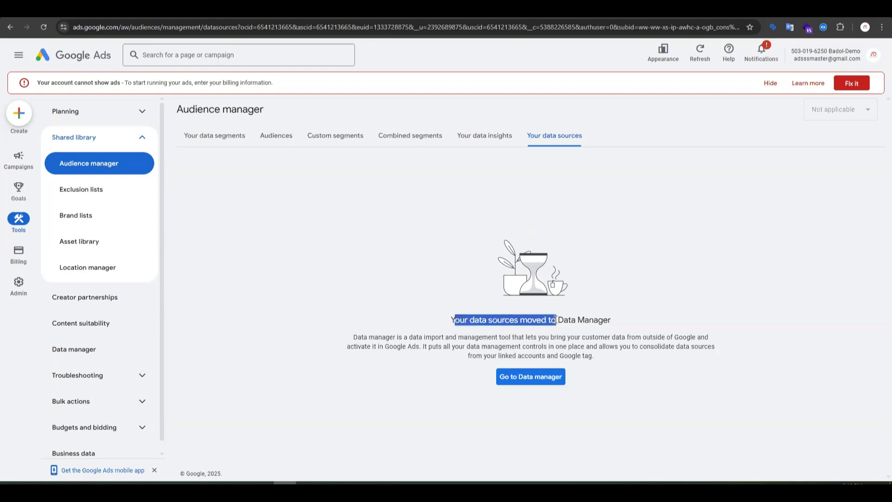
{"action": "left_click", "coordinate": [599, 317]}
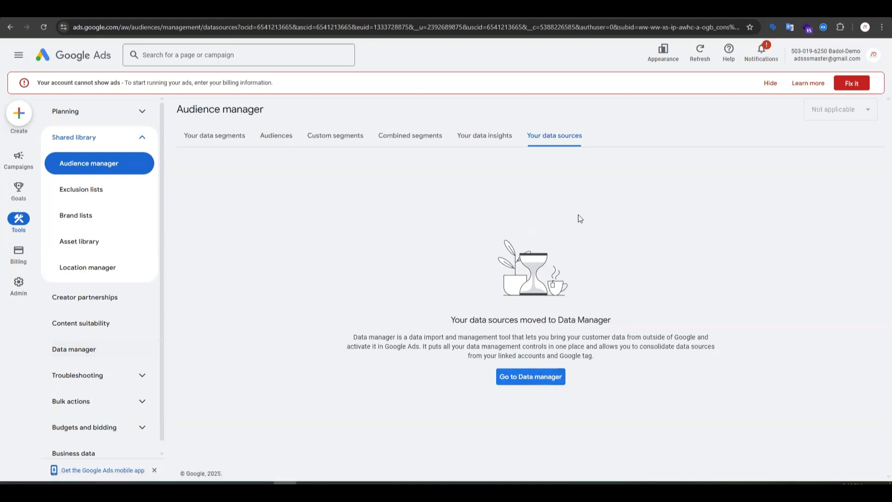
{"action": "left_click", "coordinate": [528, 378]}
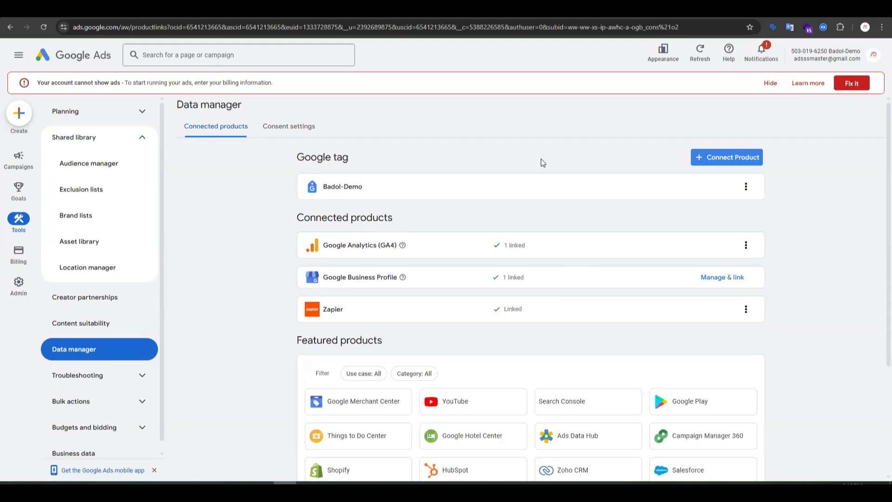
Step: Open the management details of the account's Google tag and copy the numeric part of its AW tag ID
{"action": "left_click_drag", "start_coordinate": [270, 182], "coordinate": [402, 186]}
{"action": "left_click", "coordinate": [414, 166]}
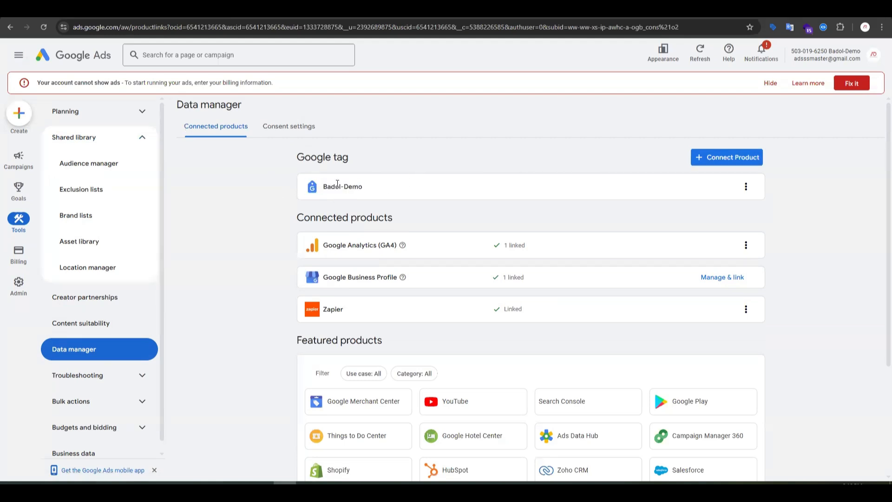
{"action": "left_click", "coordinate": [745, 187]}
{"action": "left_click", "coordinate": [730, 192]}
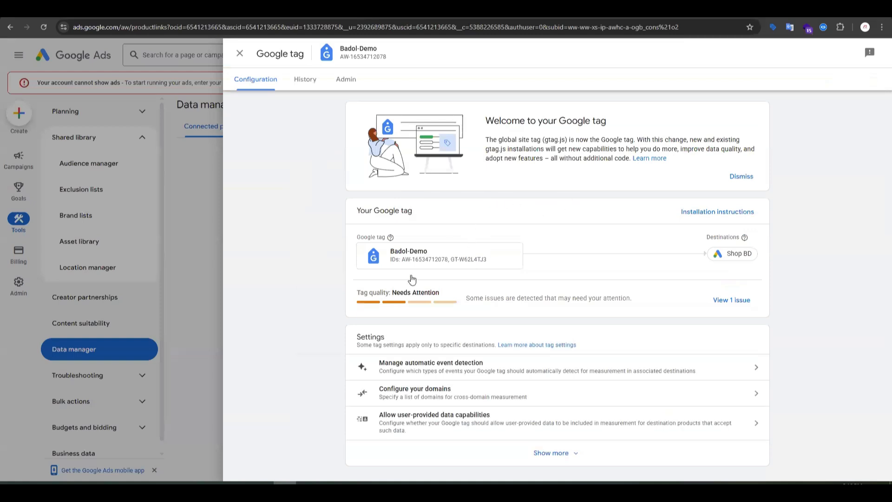
{"action": "left_click", "coordinate": [424, 260]}
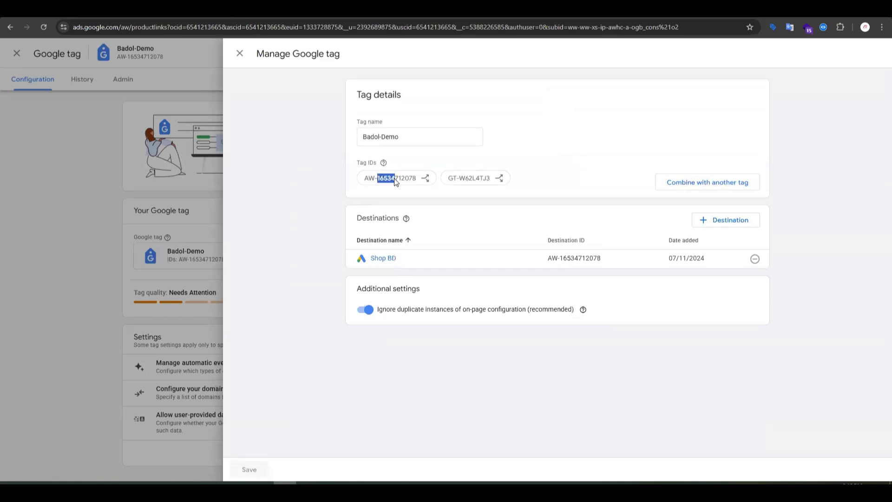
{"action": "left_click_drag", "start_coordinate": [408, 178], "coordinate": [415, 179]}
{"action": "key", "text": "ctrl+c"}
Step: Switch to Google Tag Manager, open the container's tag list and check it against the reference tag list in Google Docs
{"action": "key", "text": "ctrl+Tab"}
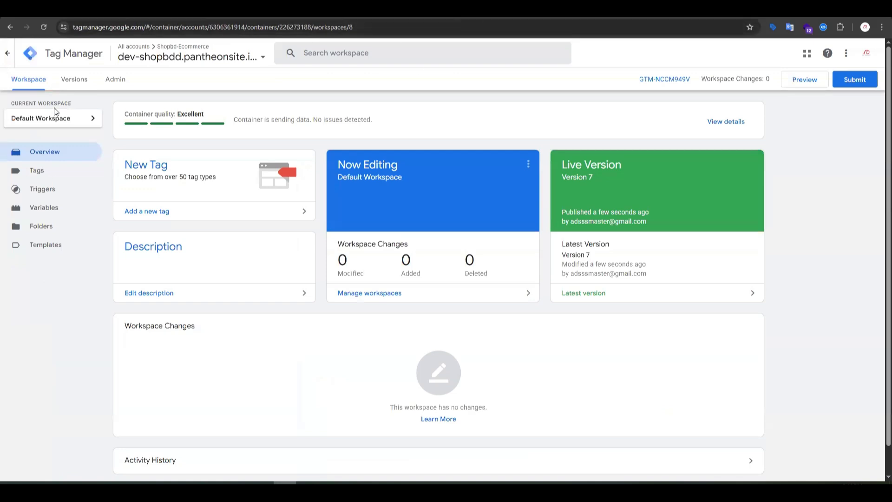
{"action": "left_click", "coordinate": [46, 171]}
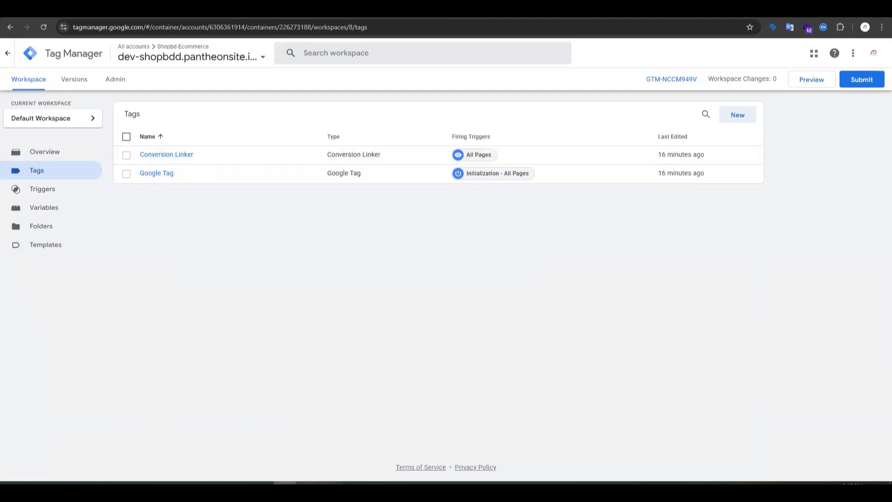
{"action": "key", "text": "alt+Tab"}
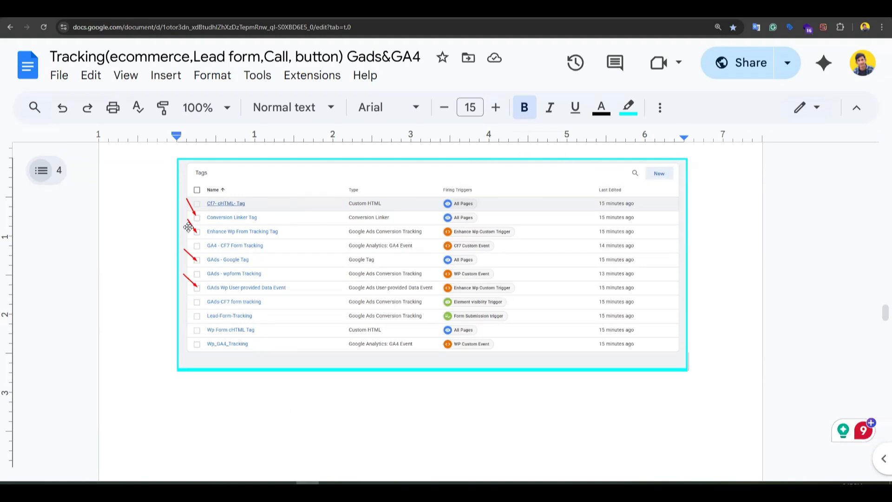
{"action": "left_click", "coordinate": [285, 490]}
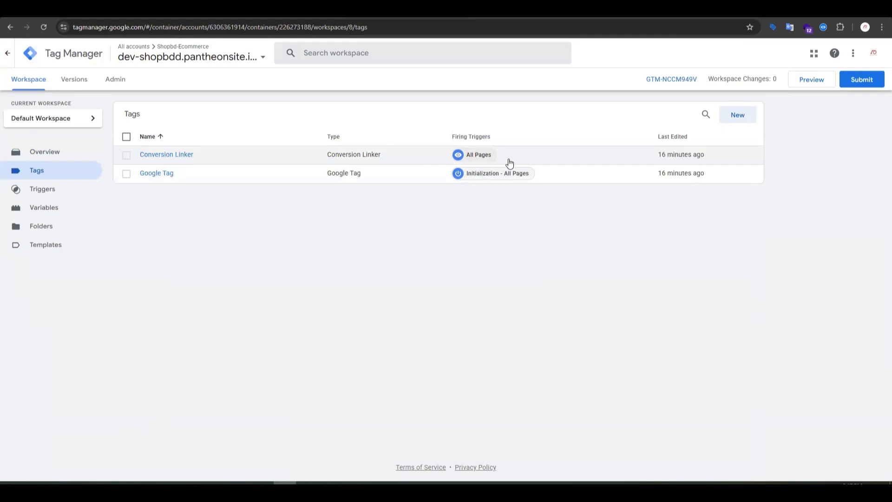
Step: Rename the existing Google Tag as "gads Google Tag" and save it
{"action": "left_click", "coordinate": [157, 173]}
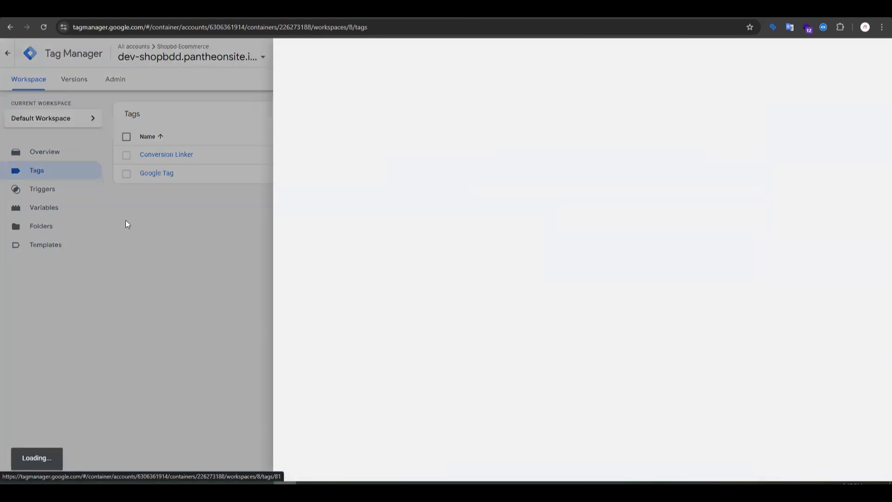
{"action": "left_click", "coordinate": [259, 51]}
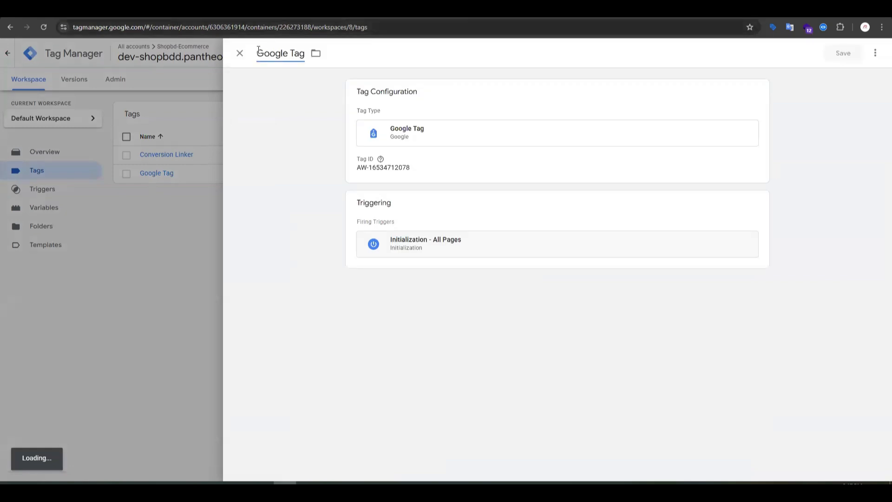
{"action": "type", "text": "gads"}
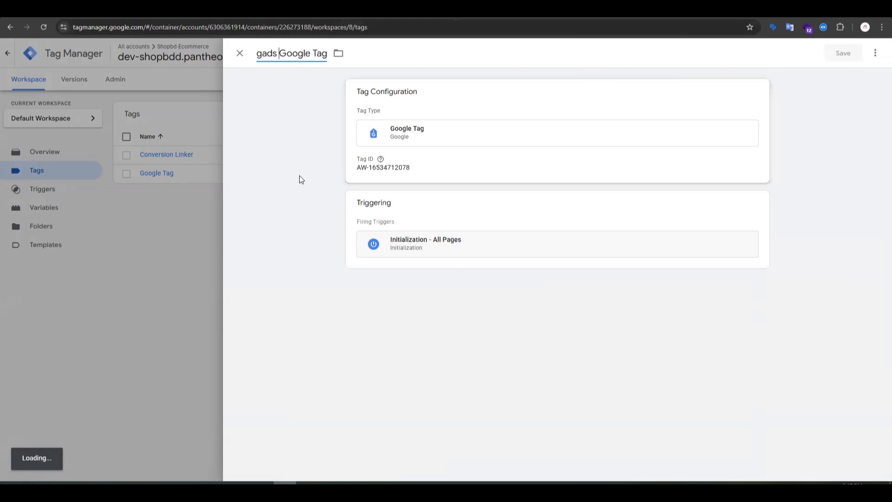
{"action": "left_click", "coordinate": [290, 128]}
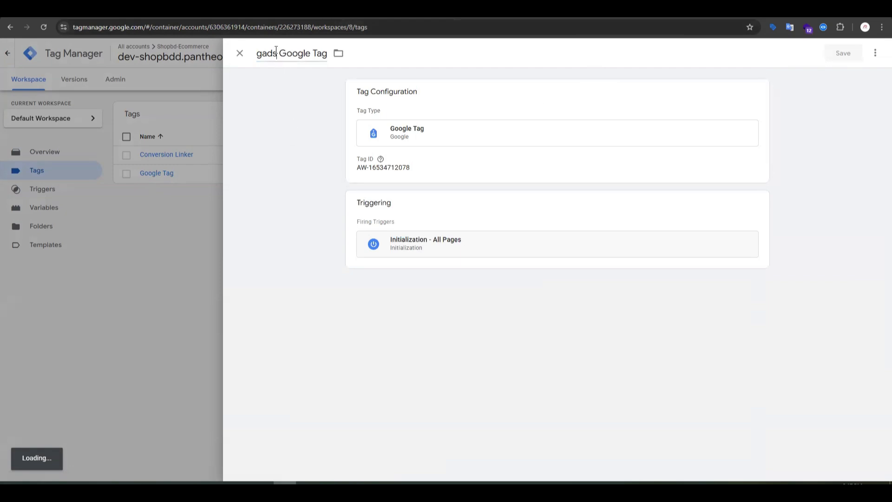
{"action": "left_click", "coordinate": [846, 55]}
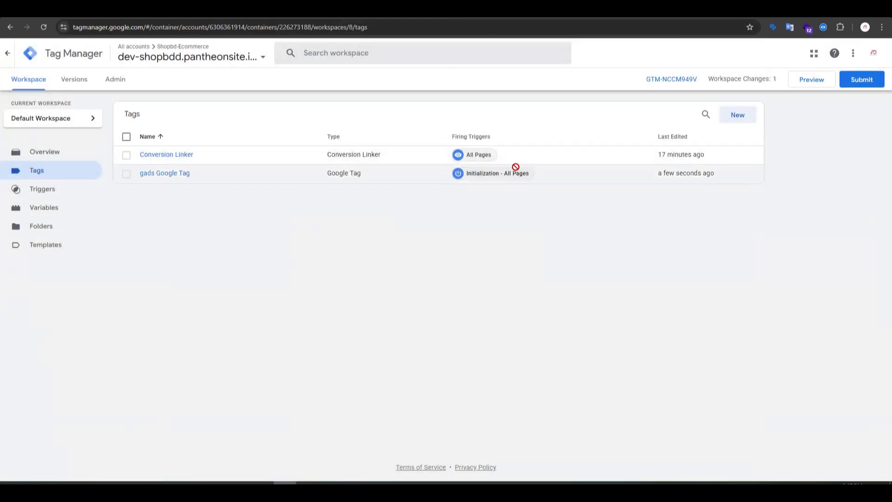
Step: Start a new Google Ads Remarketing tag and fill its Conversion ID with the copied numeric tag ID
{"action": "left_click", "coordinate": [739, 118]}
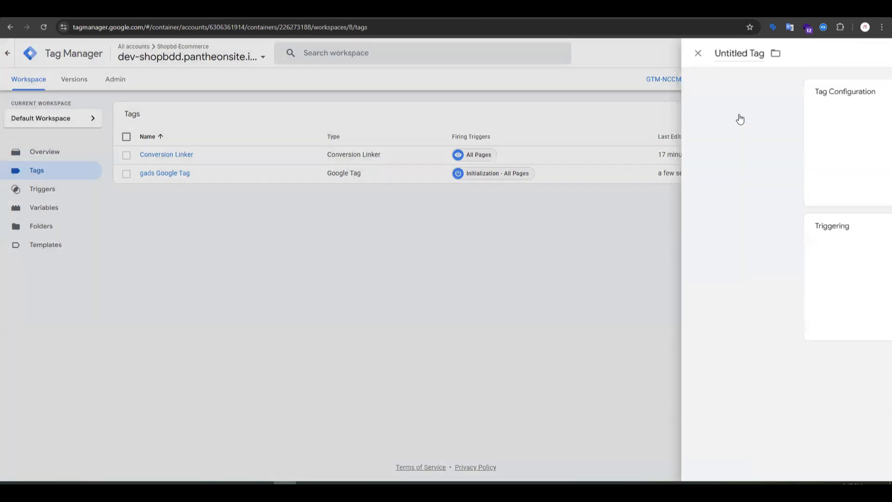
{"action": "left_click", "coordinate": [558, 141]}
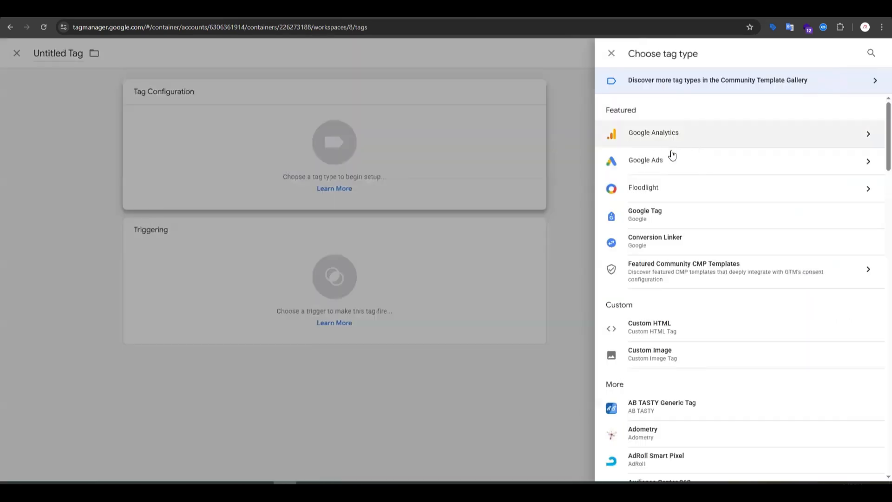
{"action": "left_click", "coordinate": [670, 161]}
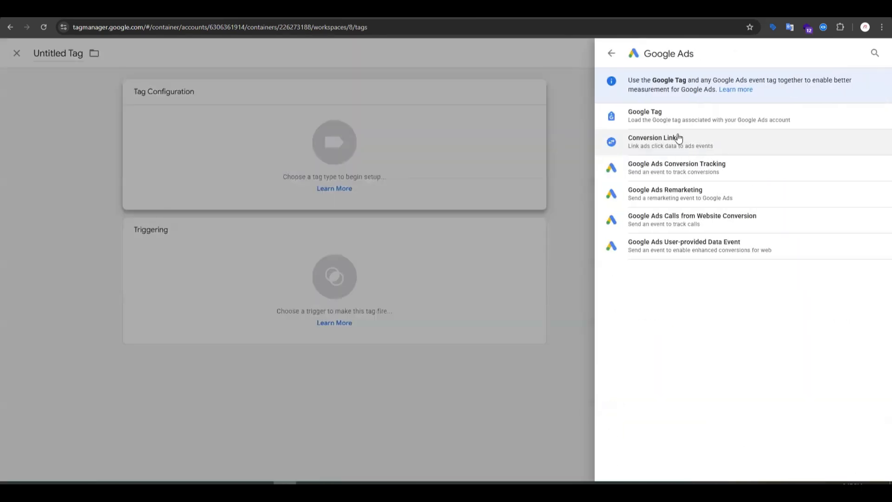
{"action": "left_click", "coordinate": [669, 195]}
{"action": "left_click", "coordinate": [394, 191]}
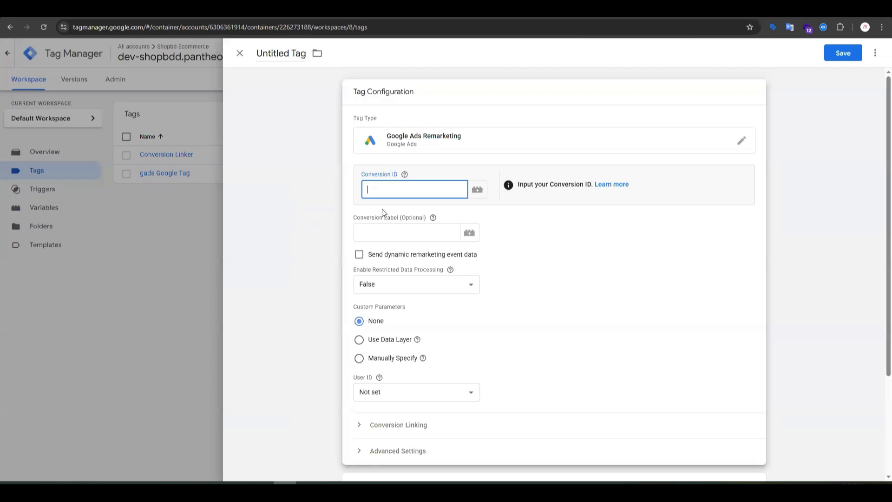
{"action": "key", "text": "ctrl+v"}
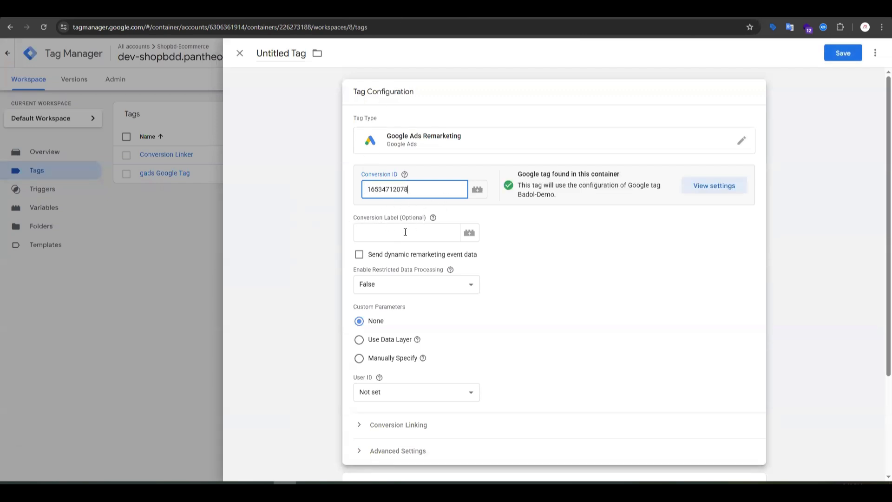
Step: Leave the remaining remarketing settings at their defaults and add All Pages as the tag's firing trigger
{"action": "scroll", "coordinate": [418, 230], "scroll_direction": "down", "scroll_amount": 2}
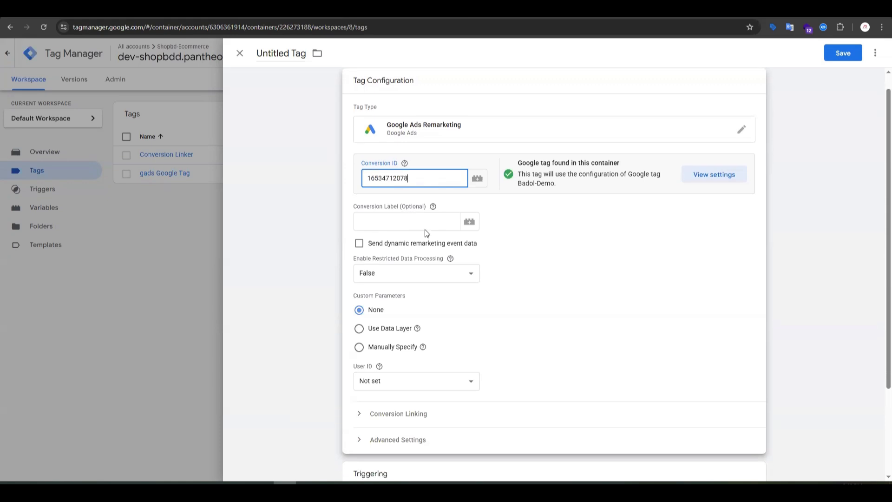
{"action": "scroll", "coordinate": [435, 257], "scroll_direction": "up", "scroll_amount": 1}
{"action": "scroll", "coordinate": [434, 255], "scroll_direction": "up", "scroll_amount": 2}
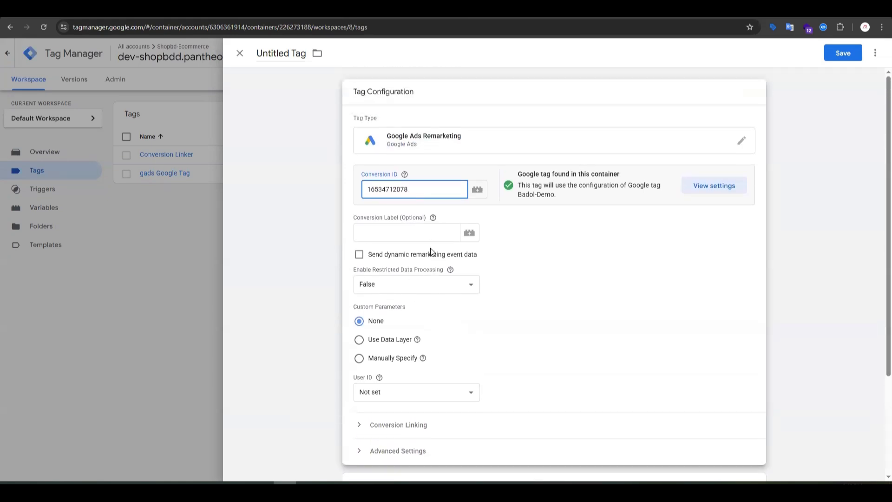
{"action": "scroll", "coordinate": [439, 249], "scroll_direction": "down", "scroll_amount": 2}
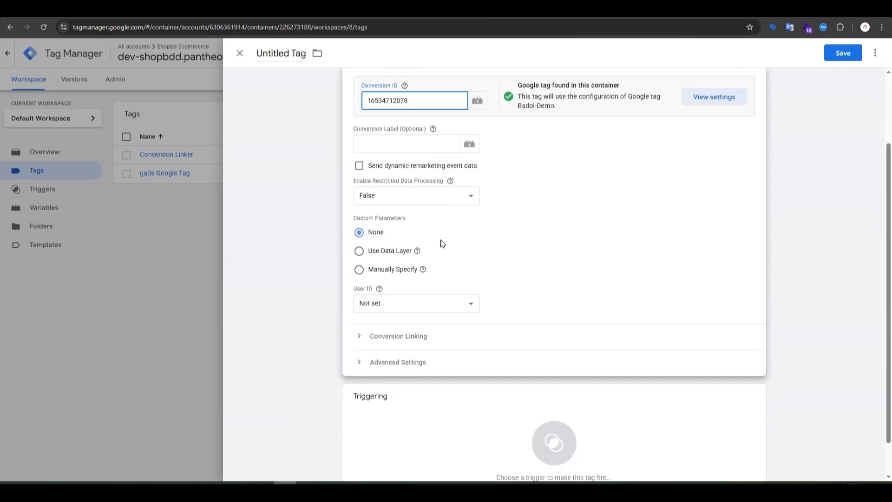
{"action": "scroll", "coordinate": [539, 325], "scroll_direction": "down", "scroll_amount": 1}
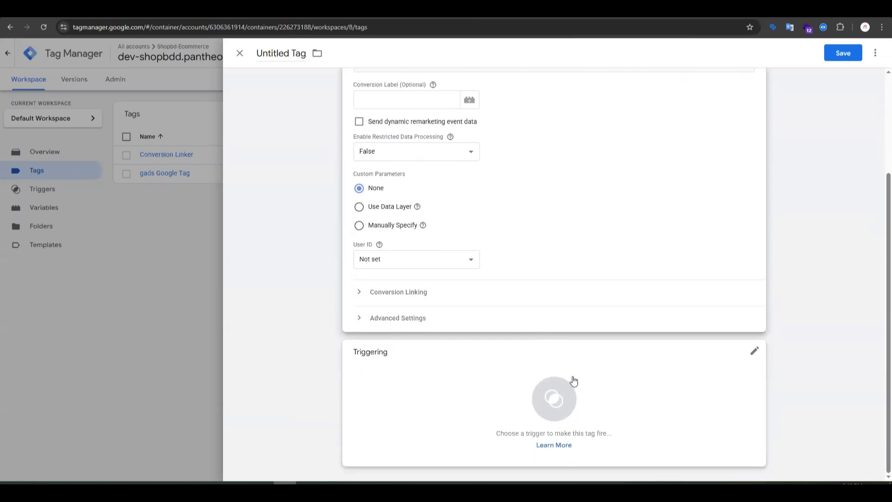
{"action": "left_click", "coordinate": [554, 397]}
{"action": "left_click", "coordinate": [301, 96]}
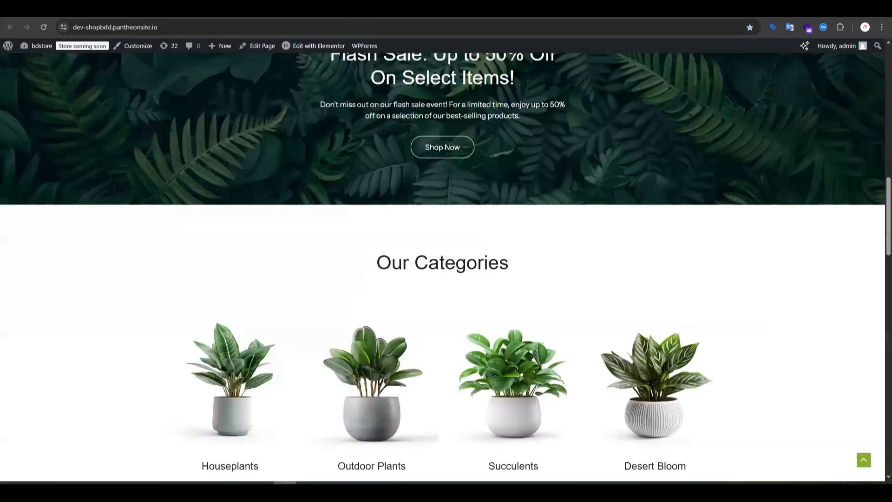
Step: Look over the shop's home page, return to the tag and save it as "Google Ads Remarketing"
{"action": "scroll", "coordinate": [331, 86], "scroll_direction": "up", "scroll_amount": 4}
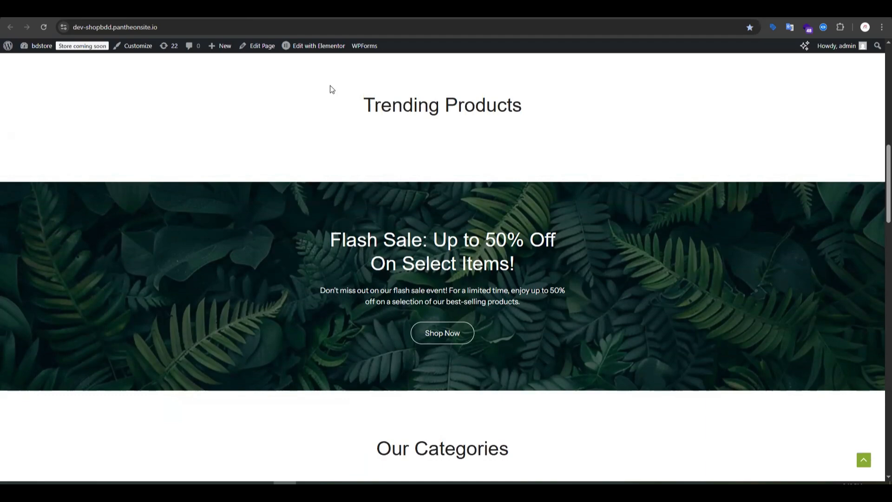
{"action": "scroll", "coordinate": [332, 89], "scroll_direction": "up", "scroll_amount": 4}
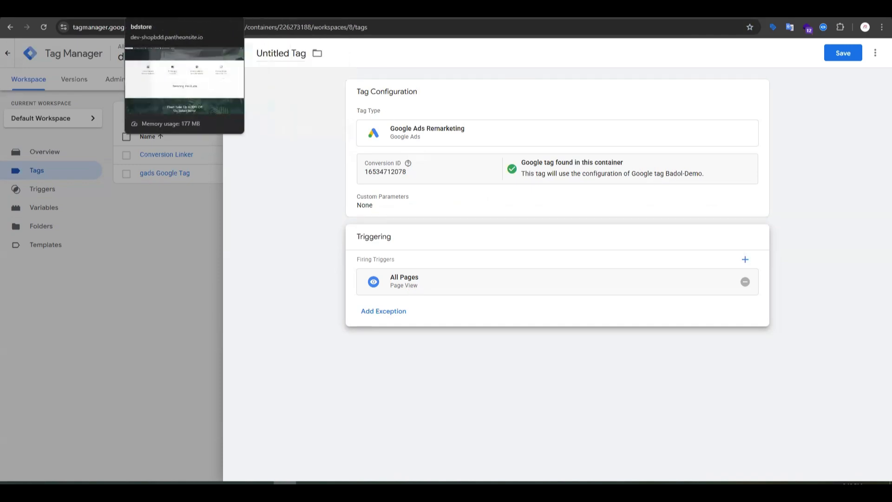
{"action": "left_click", "coordinate": [149, 9]}
{"action": "scroll", "coordinate": [360, 113], "scroll_direction": "up", "scroll_amount": 4}
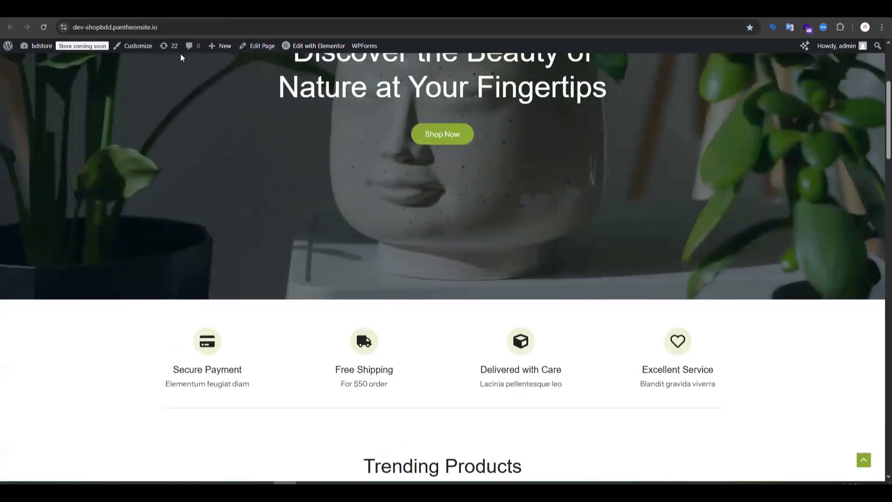
{"action": "left_click", "coordinate": [116, 8]}
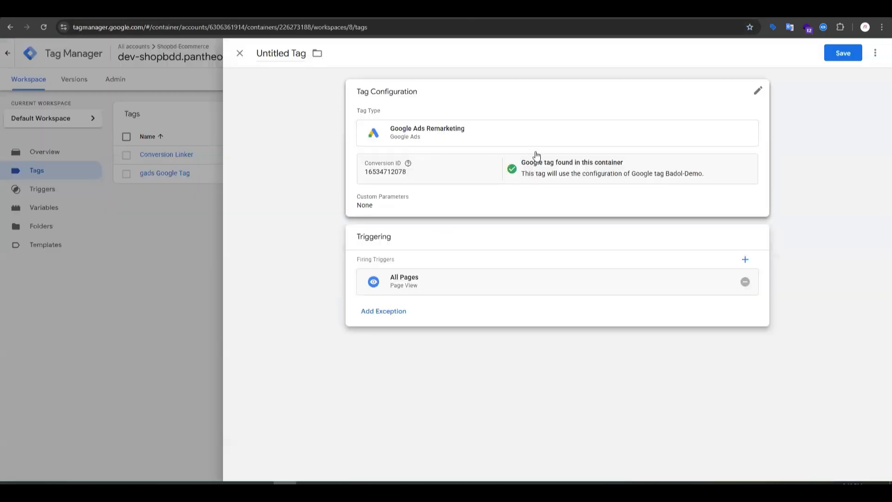
{"action": "left_click", "coordinate": [842, 54]}
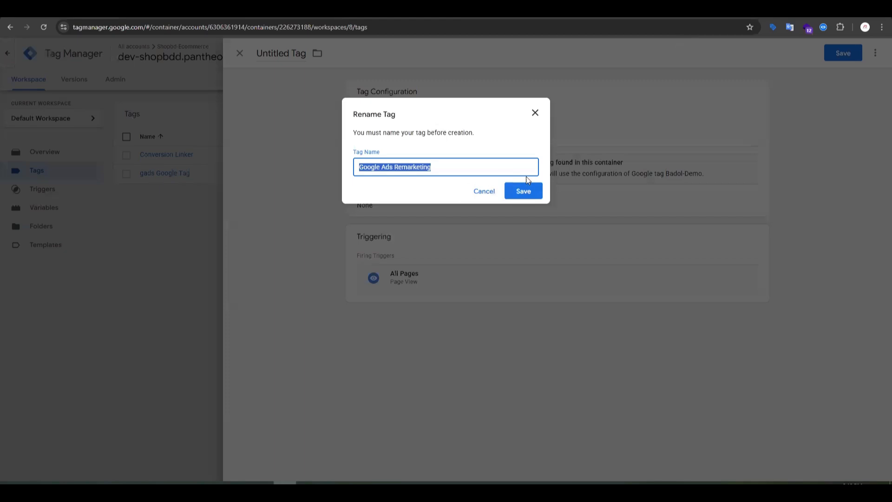
{"action": "left_click", "coordinate": [532, 189]}
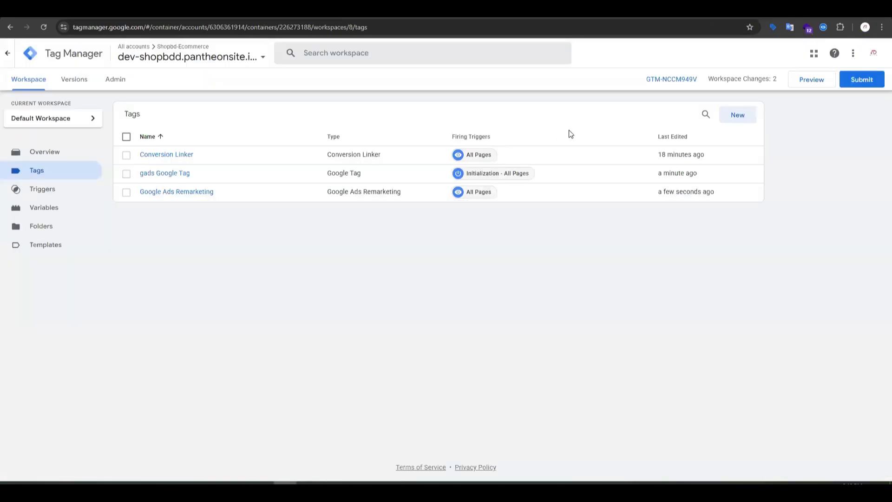
{"action": "left_click", "coordinate": [812, 83]}
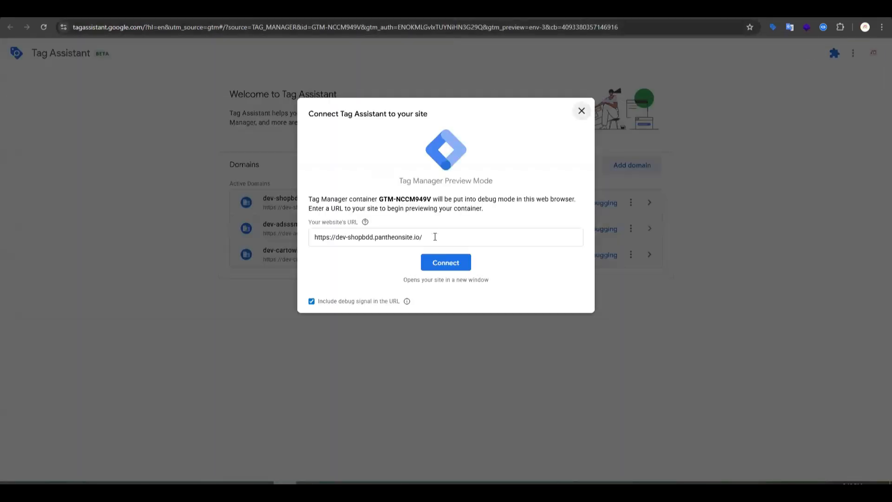
{"action": "left_click", "coordinate": [453, 263]}
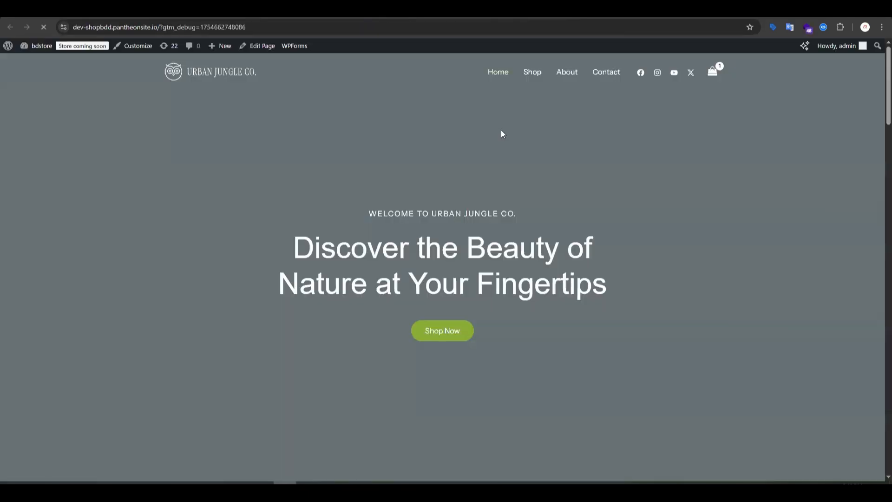
{"action": "scroll", "coordinate": [503, 263], "scroll_direction": "down", "scroll_amount": 8}
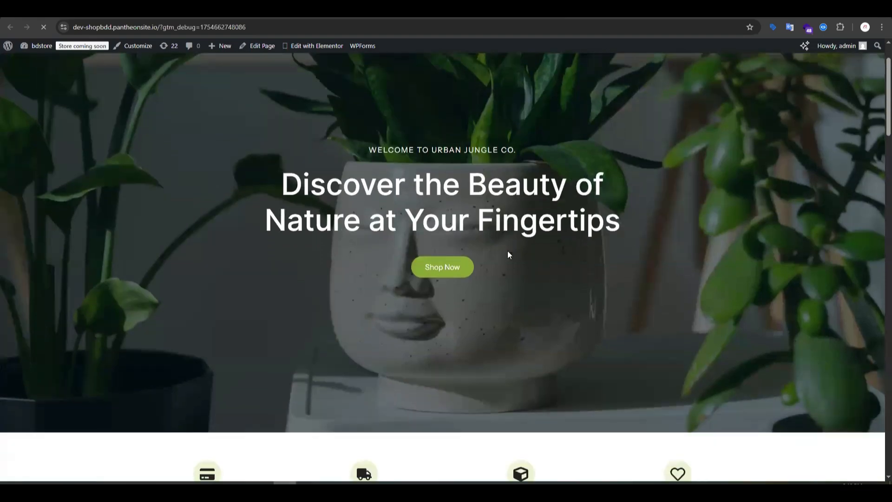
{"action": "scroll", "coordinate": [476, 258], "scroll_direction": "up", "scroll_amount": 8}
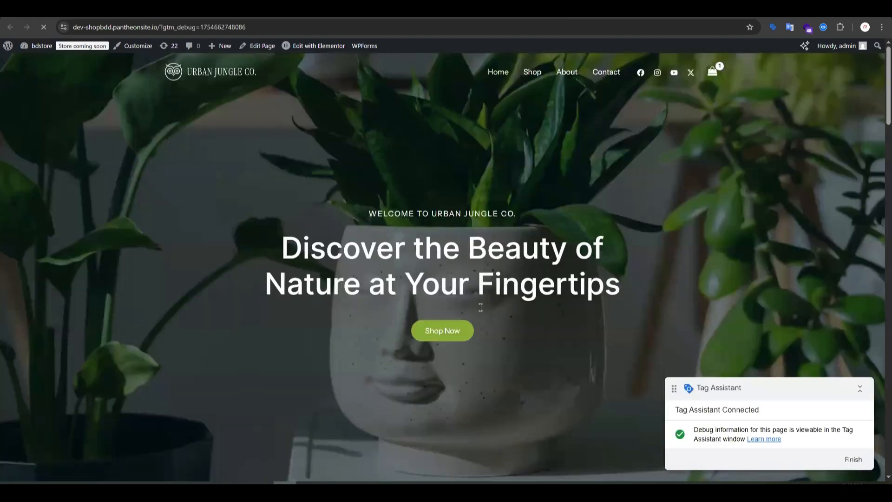
{"action": "scroll", "coordinate": [479, 305], "scroll_direction": "down", "scroll_amount": 2}
{"action": "left_click", "coordinate": [442, 237]}
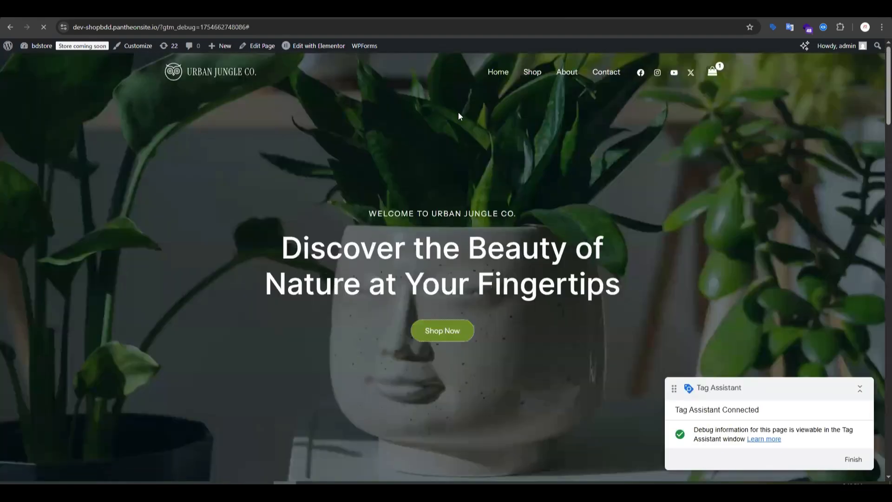
{"action": "key", "text": "alt+Tab"}
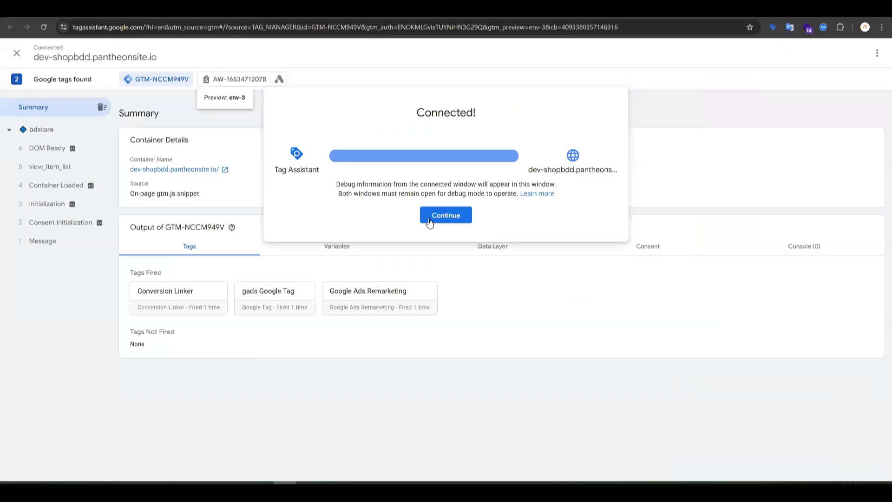
{"action": "left_click", "coordinate": [445, 214]}
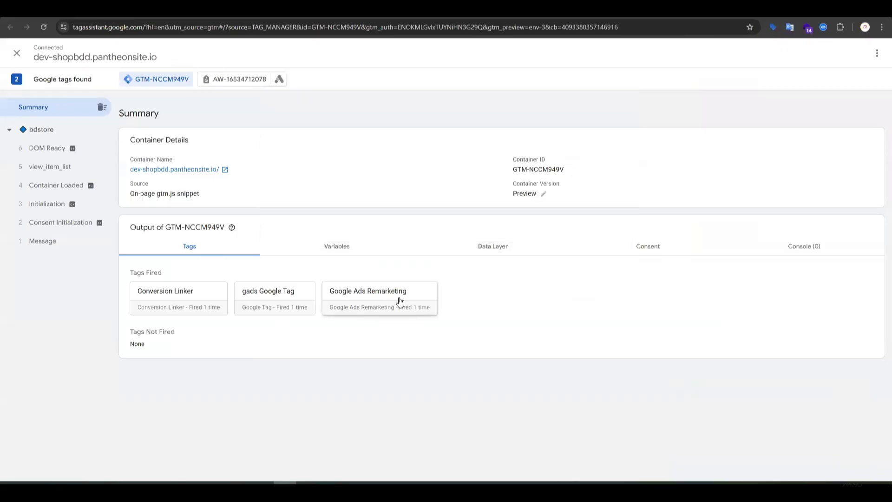
Step: On the shop page, inspect the Google Ads tag's remarketing hits with the Tag Assistant extension and close it
{"action": "key", "text": "alt+Tab"}
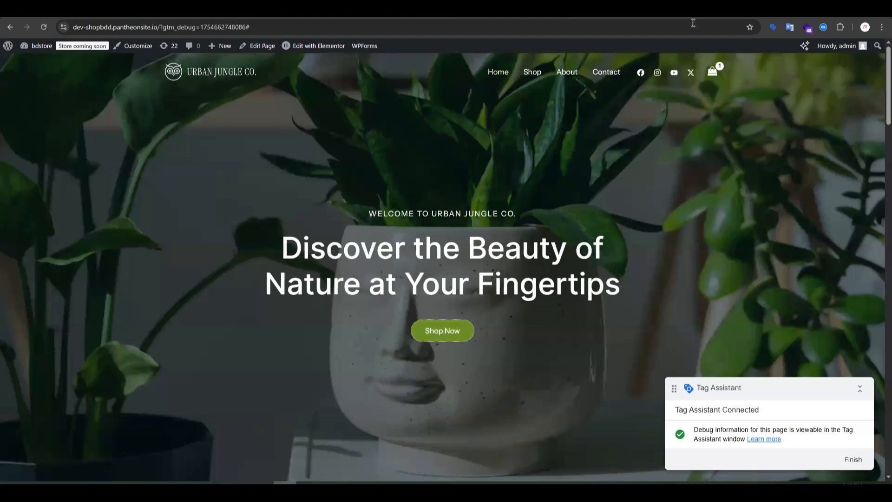
{"action": "left_click", "coordinate": [774, 27]}
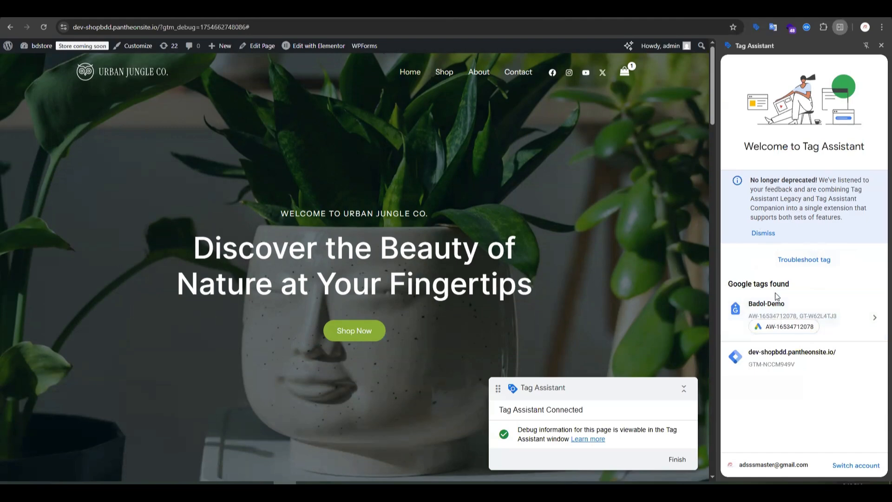
{"action": "left_click", "coordinate": [873, 324]}
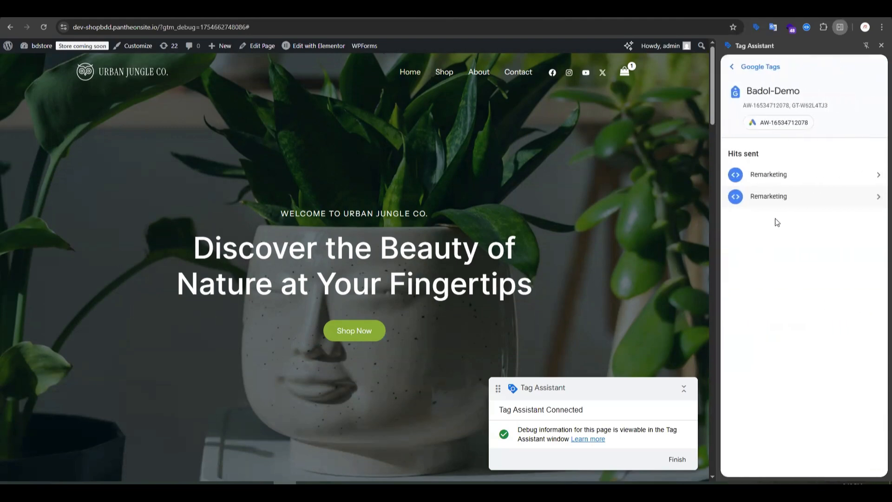
{"action": "left_click", "coordinate": [772, 199]}
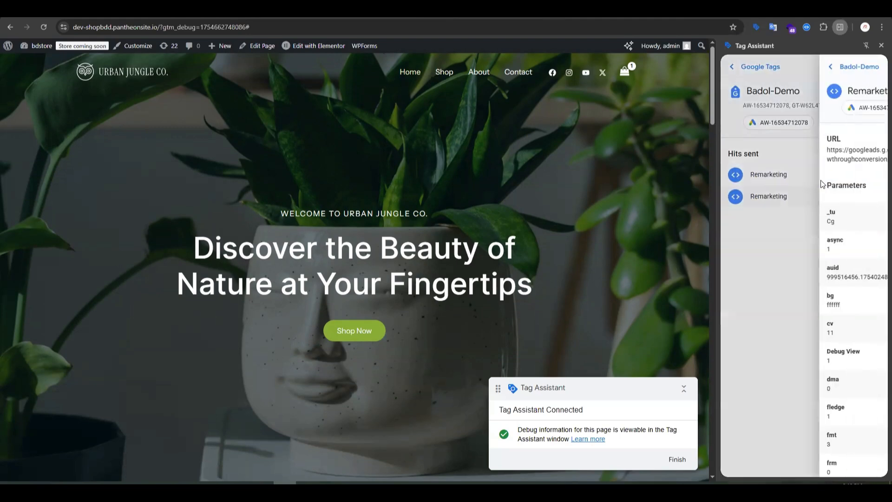
{"action": "left_click", "coordinate": [734, 67]}
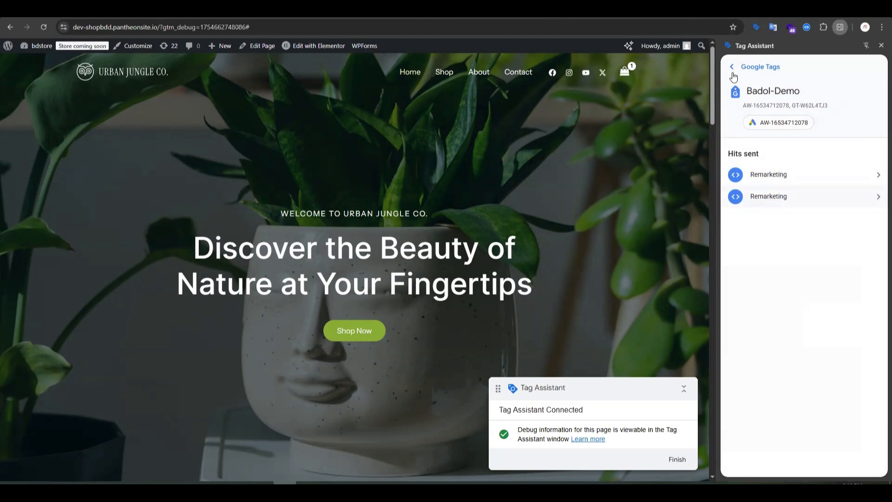
{"action": "left_click", "coordinate": [733, 68]}
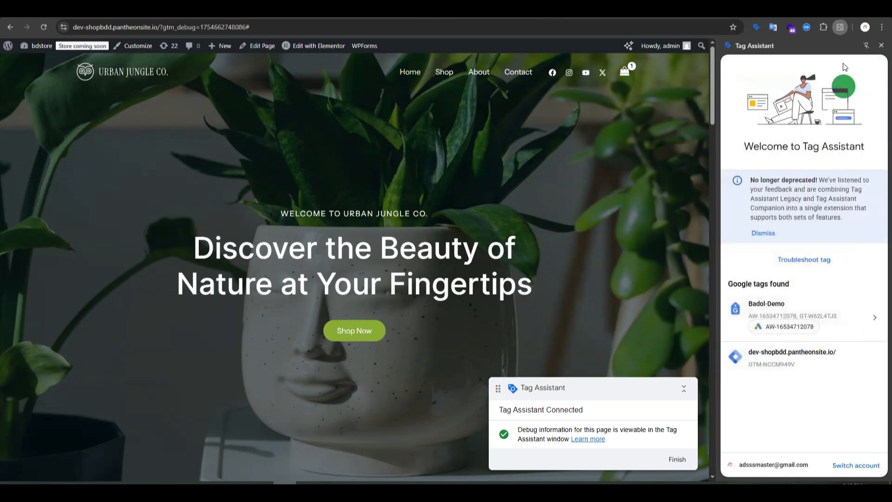
{"action": "left_click", "coordinate": [881, 45]}
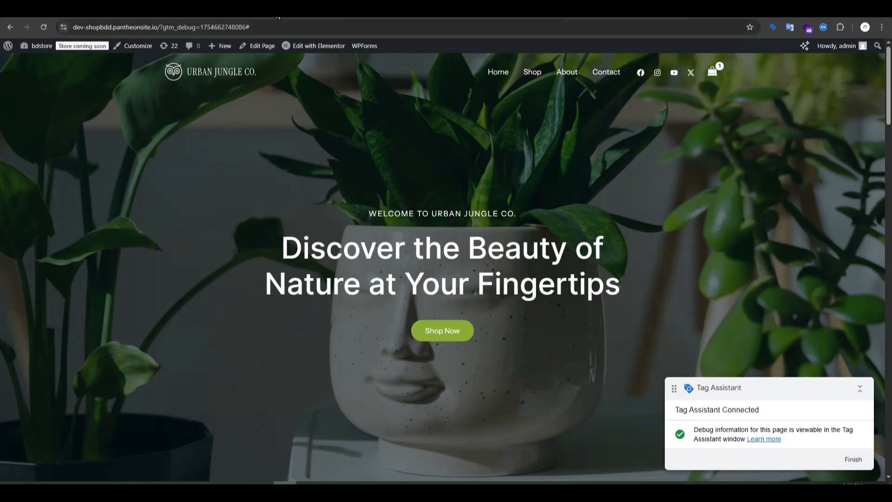
Step: Switch to Google Ads, return to the Audience manager and view the source types offered for a new data segment
{"action": "left_click", "coordinate": [251, 8]}
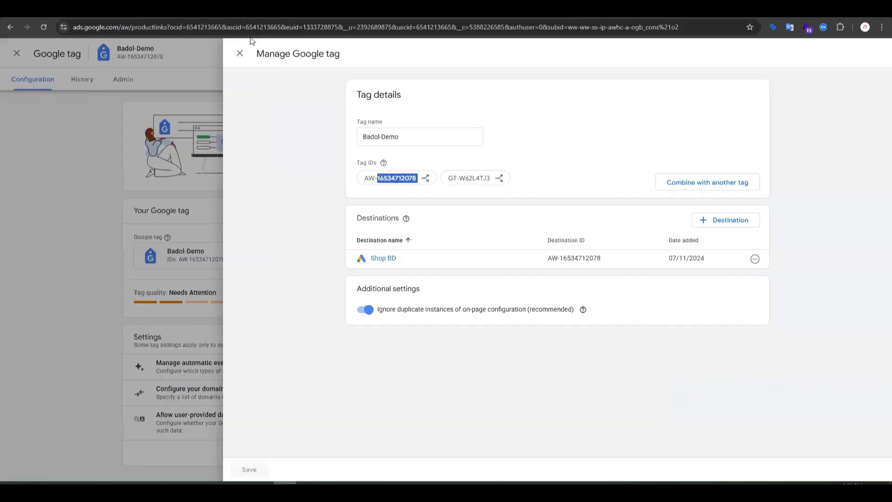
{"action": "left_click", "coordinate": [239, 54]}
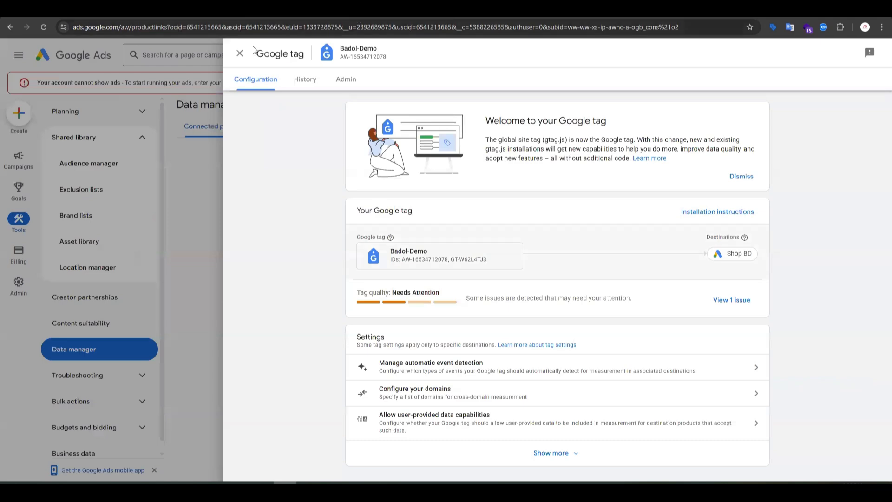
{"action": "left_click", "coordinate": [287, 54]}
{"action": "left_click", "coordinate": [95, 167]}
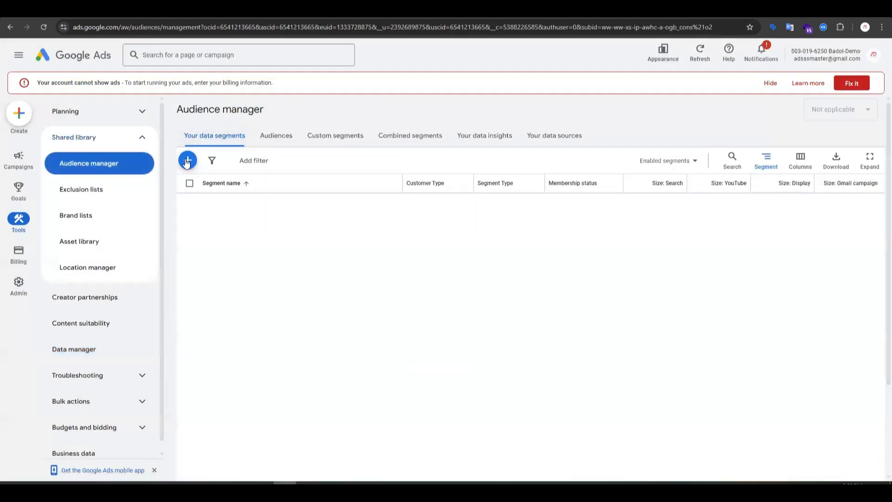
{"action": "left_click", "coordinate": [188, 159]}
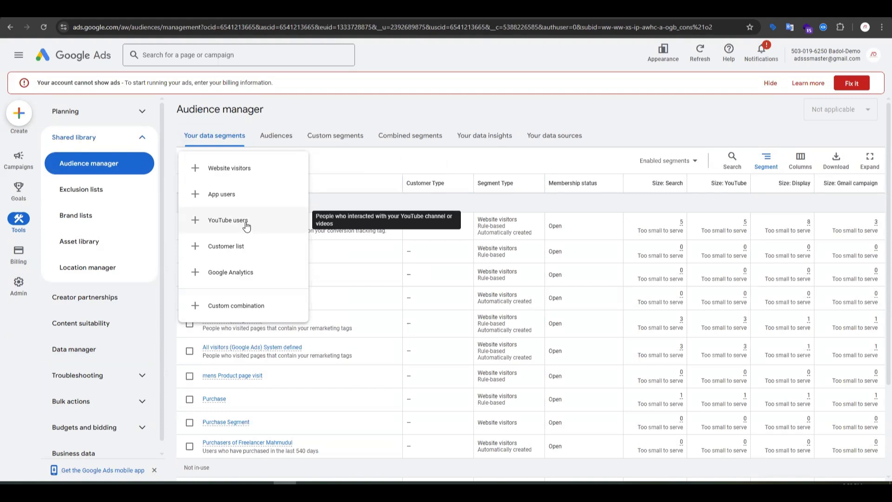
{"action": "left_click", "coordinate": [355, 111]}
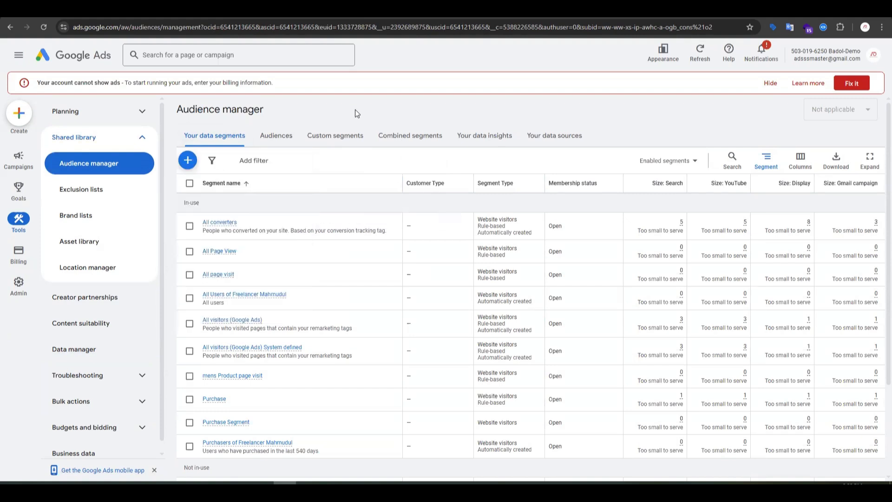